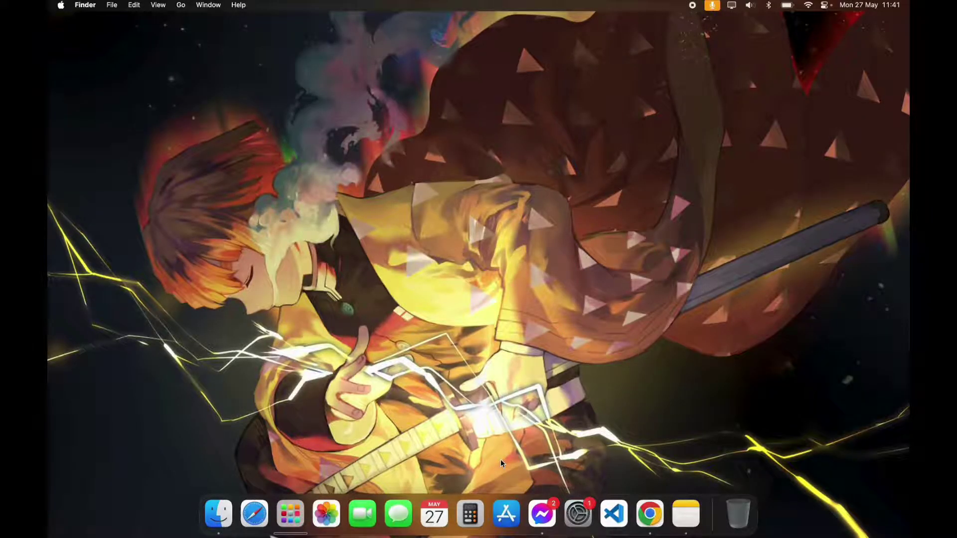
# - Search Google for 'uk finance login' in Chrome and enlarge the results page
pyautogui.click(651, 513)
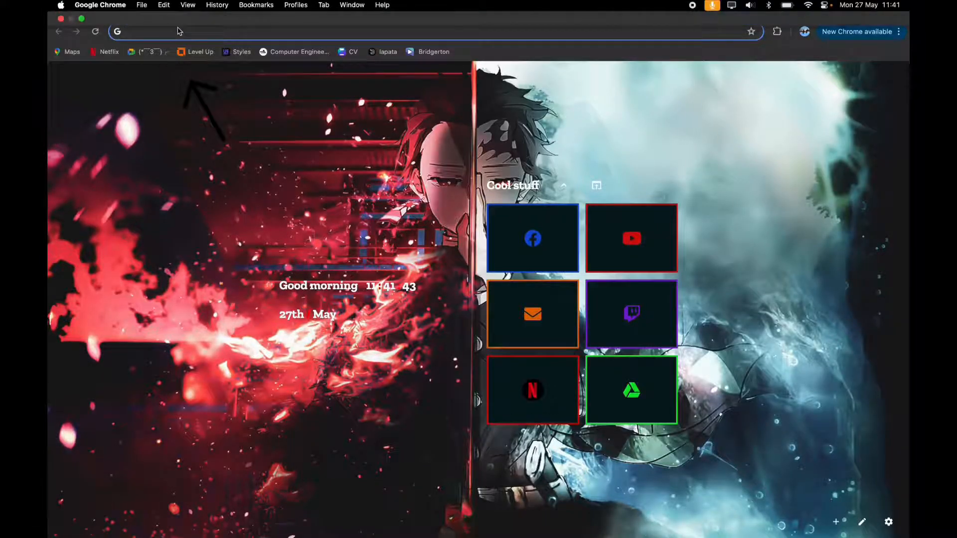
pyautogui.write('uk finan')
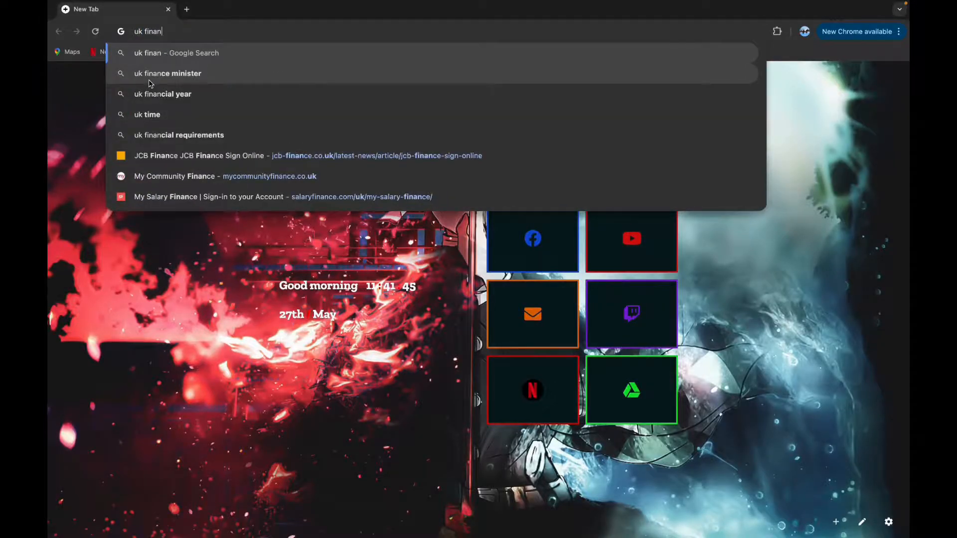
pyautogui.write('ce login')
pyautogui.press('Return')
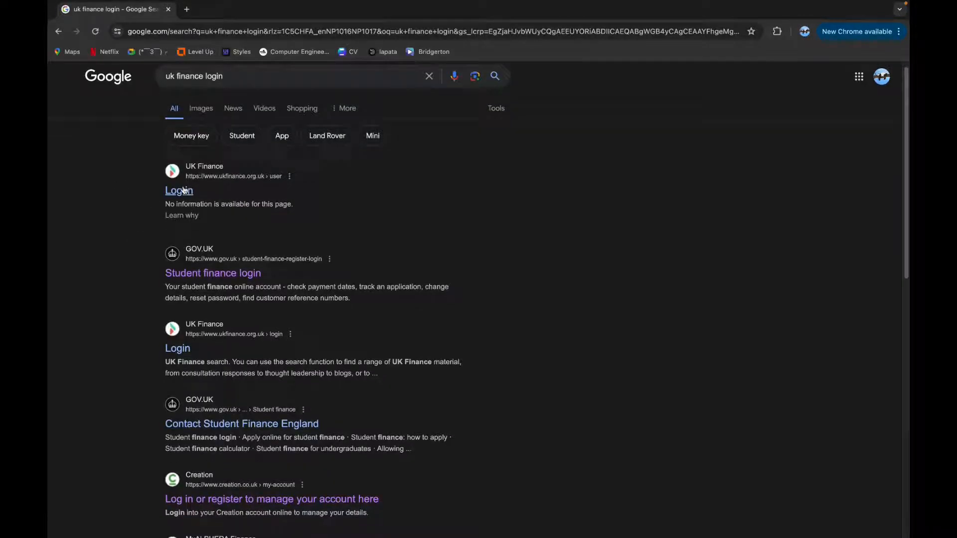
pyautogui.hotkey('ctrl', '+')
pyautogui.hotkey('ctrl', '+')
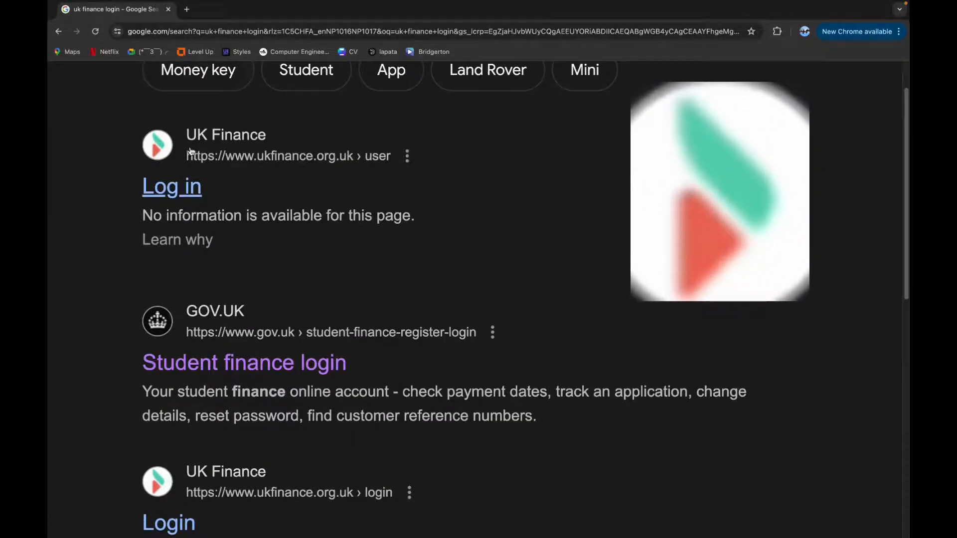
# - Open the UK Finance login page and enter username 'fhjgjk' with a five-character password
pyautogui.click(171, 186)
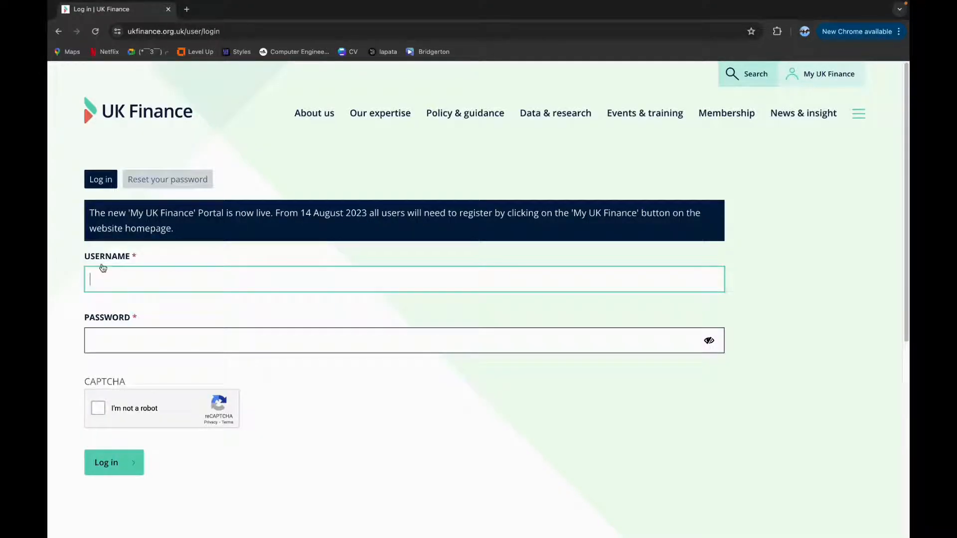
pyautogui.write('fhjgjk')
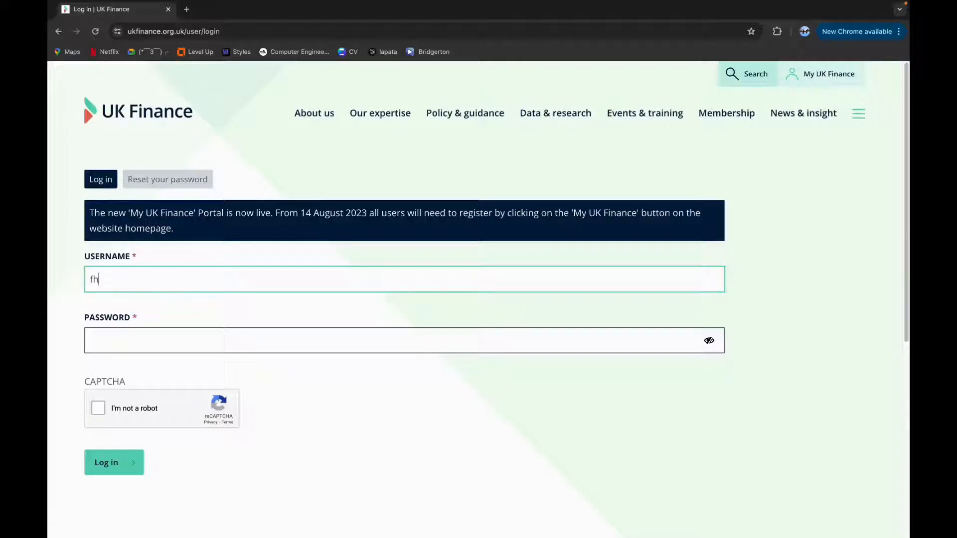
pyautogui.click(131, 342)
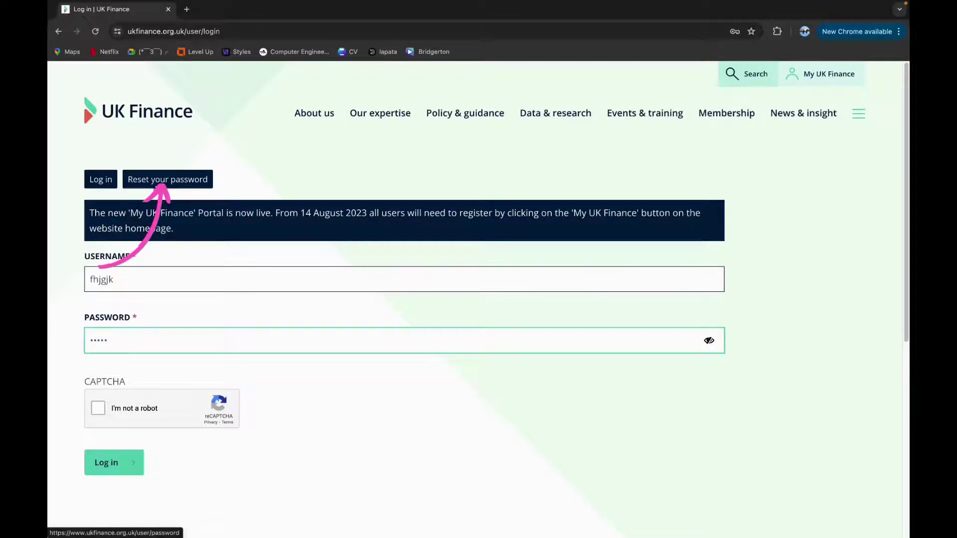
# - Pass the 'I'm not a robot' reCAPTCHA so the login form is ready to submit
pyautogui.click(97, 409)
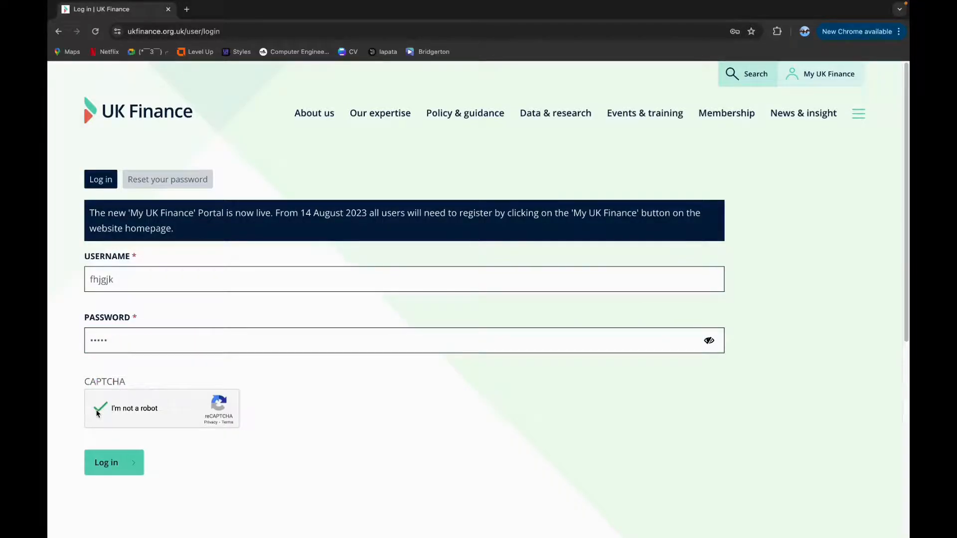